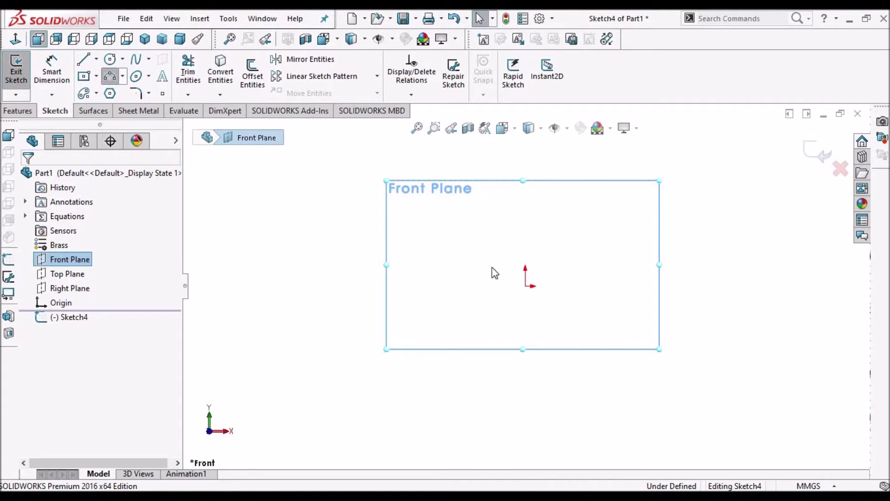
# Step: Sketch a three-point arc curving above the origin in Sketch4
pyautogui.click(480, 265)
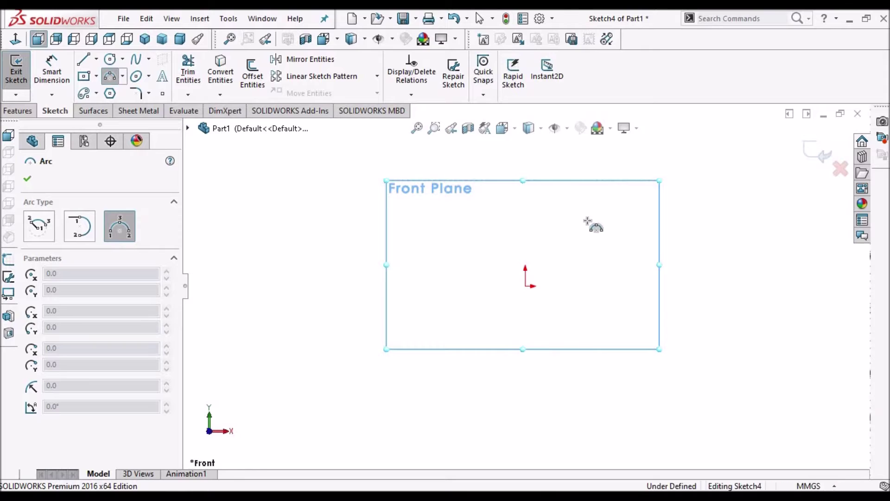
pyautogui.click(590, 235)
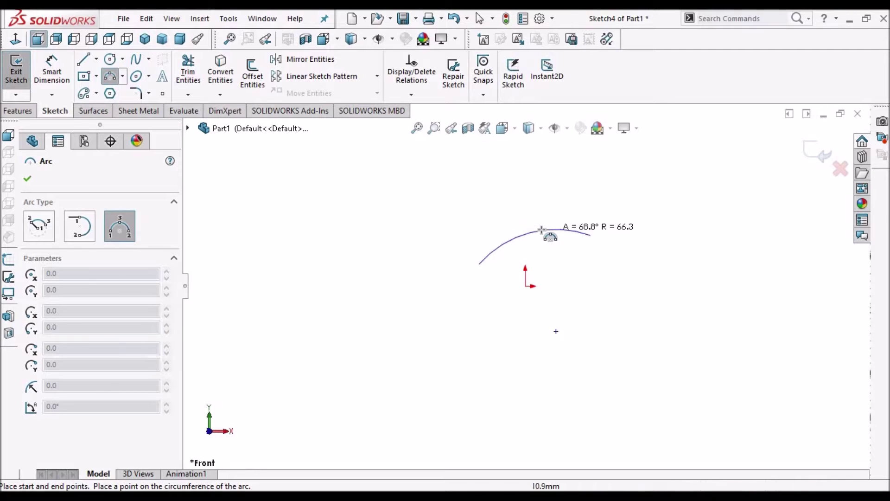
pyautogui.click(416, 227)
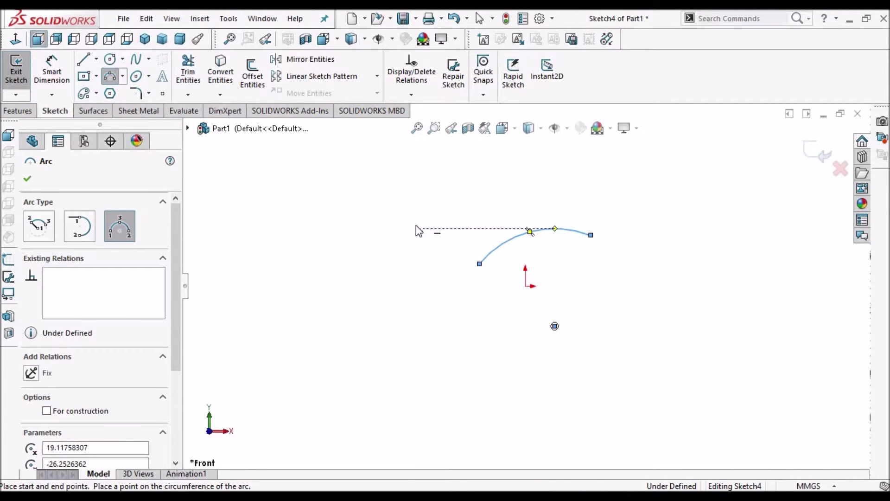
pyautogui.rightClick(416, 227)
pyautogui.click(438, 235)
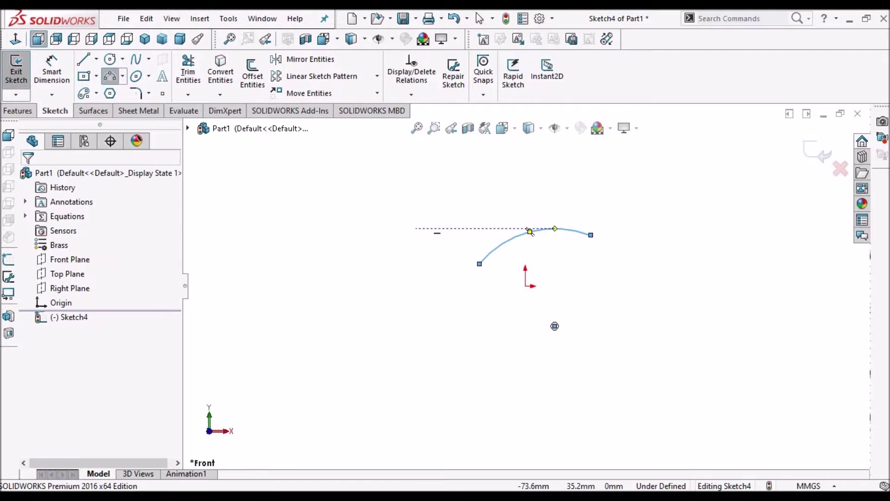
pyautogui.click(92, 115)
# Step: Extrude the arc as a blind 86.0 mm surface, creating Surface-Extrude3
pyautogui.click(5, 76)
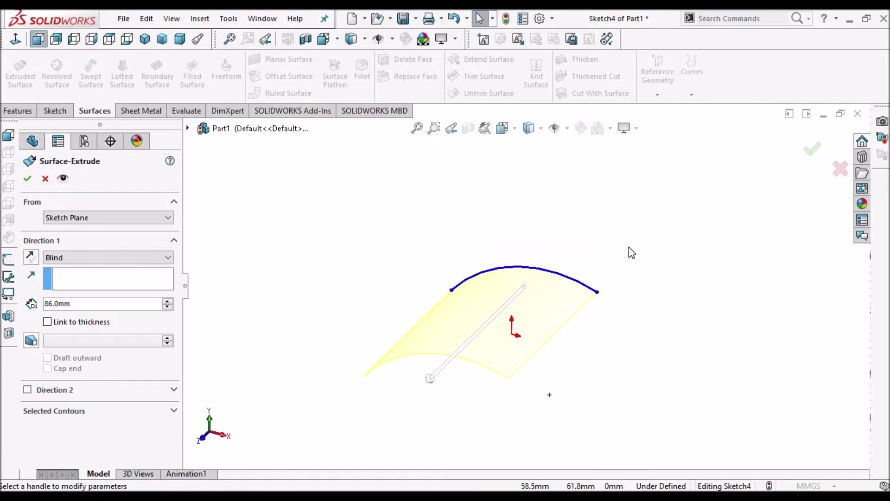
pyautogui.click(27, 178)
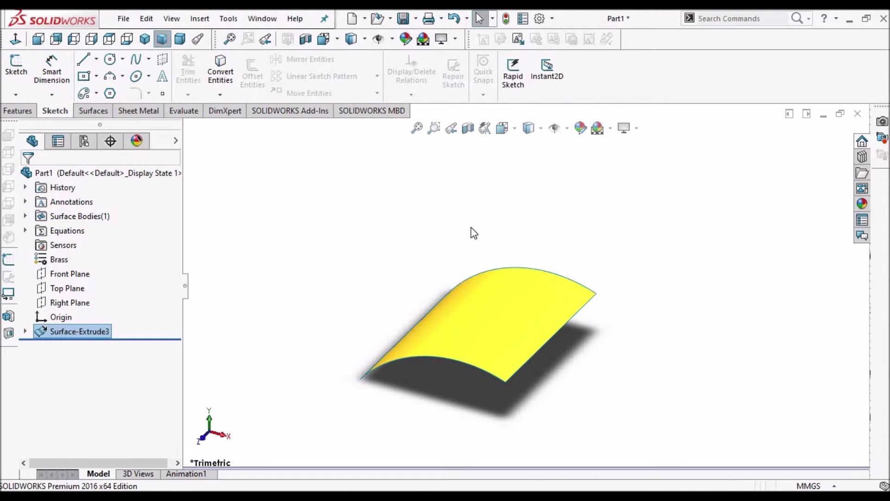
# Step: Thicken Surface-Extrude3 by 2.0 mm into a curved plate and orbit to inspect it
pyautogui.click(93, 111)
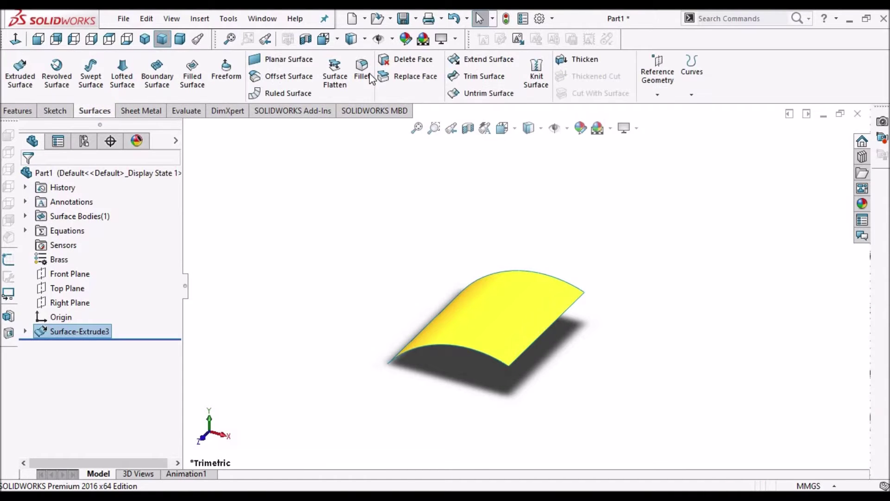
pyautogui.click(582, 59)
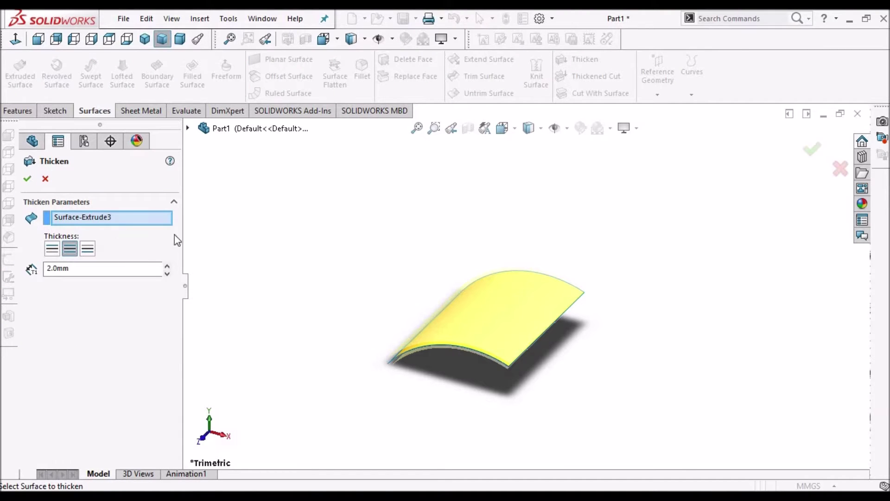
pyautogui.scroll(-3, 470, 338)
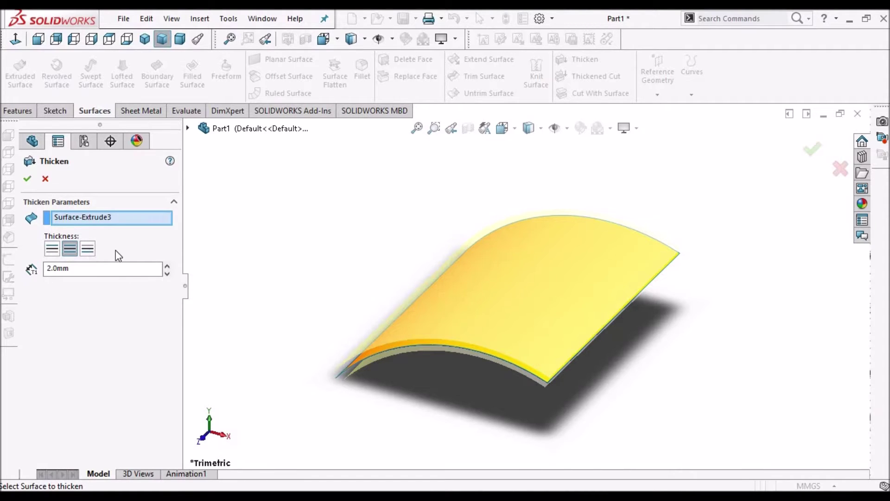
pyautogui.click(27, 178)
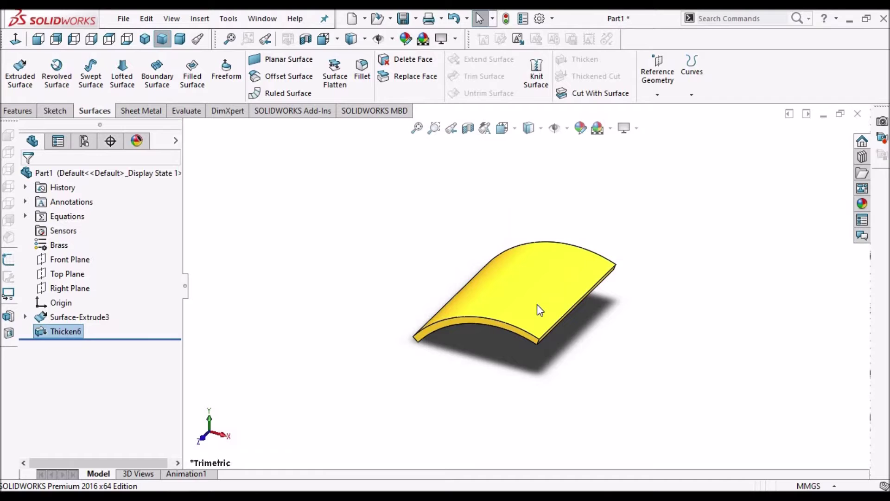
pyautogui.moveTo(538, 308); pyautogui.dragTo(559, 266, button='middle')
pyautogui.moveTo(546, 314); pyautogui.dragTo(717, 310, button='middle')
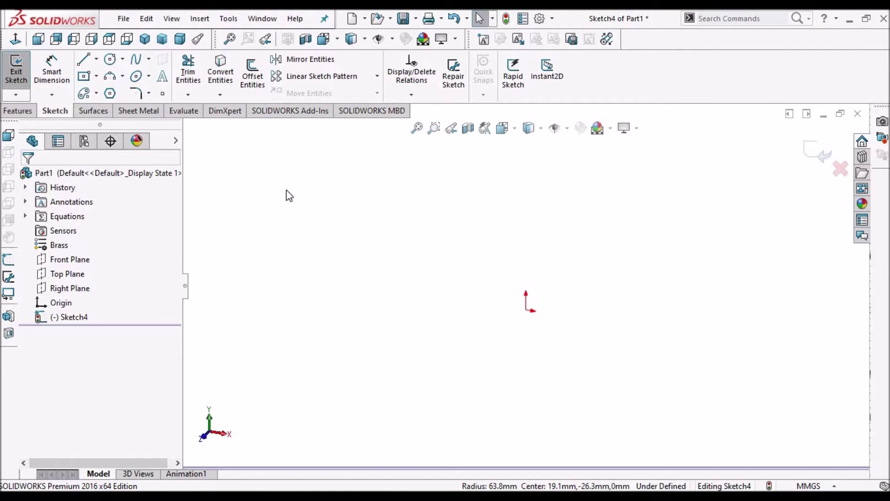
# Step: Sketch a centre rectangle on the origin in Sketch4, then close and fit it
pyautogui.click(83, 76)
pyautogui.click(525, 309)
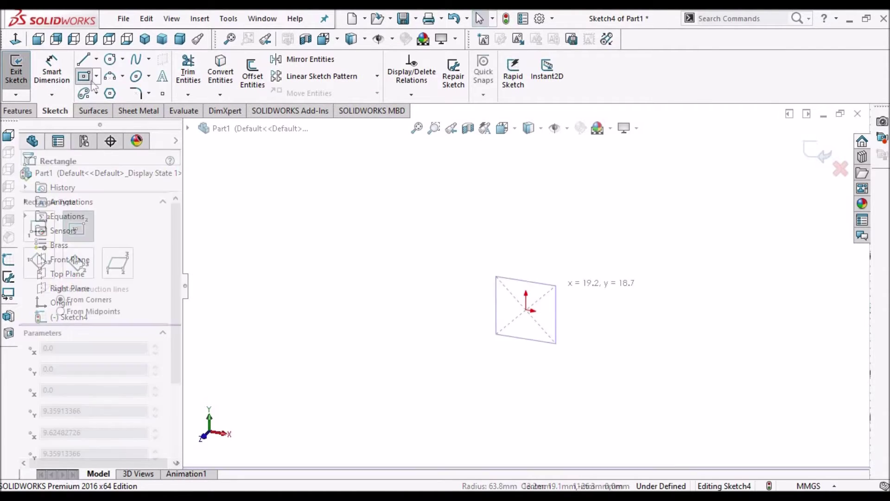
pyautogui.click(625, 268)
pyautogui.rightClick(477, 206)
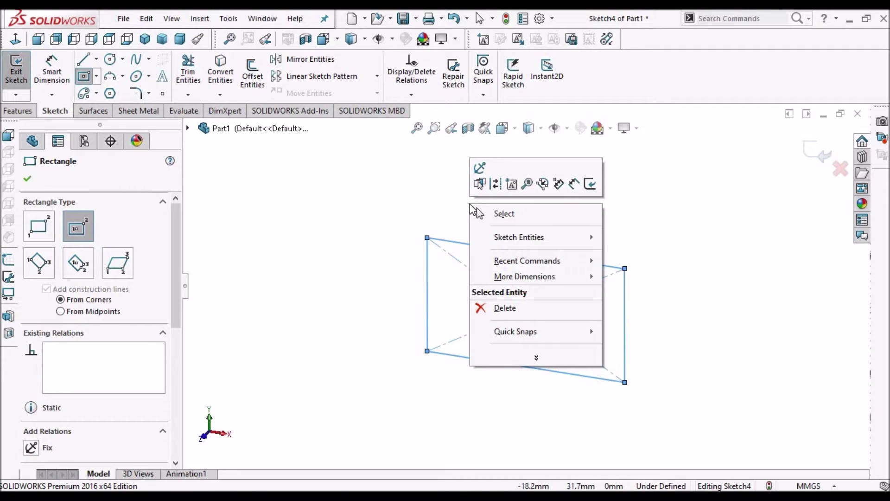
pyautogui.click(510, 217)
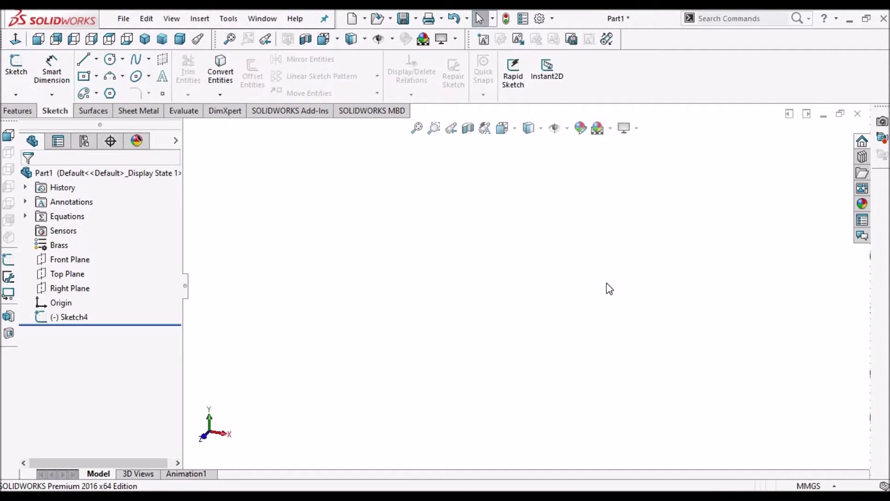
pyautogui.click(76, 319)
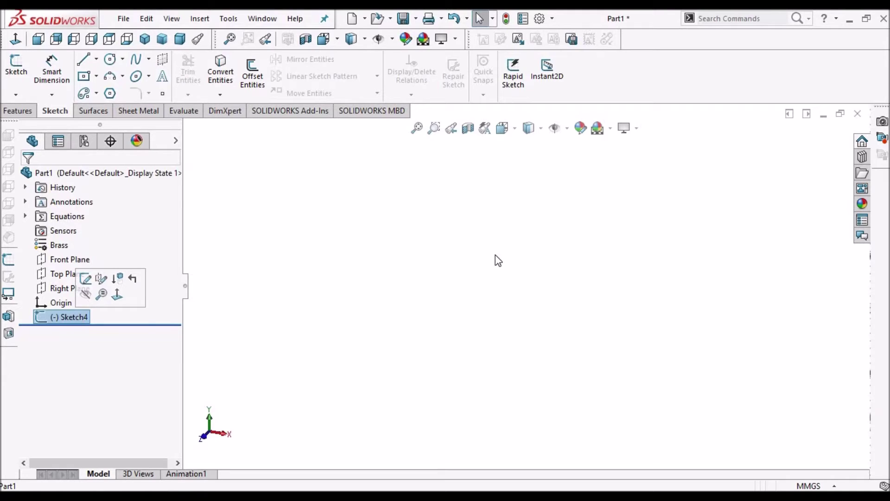
pyautogui.press('f')
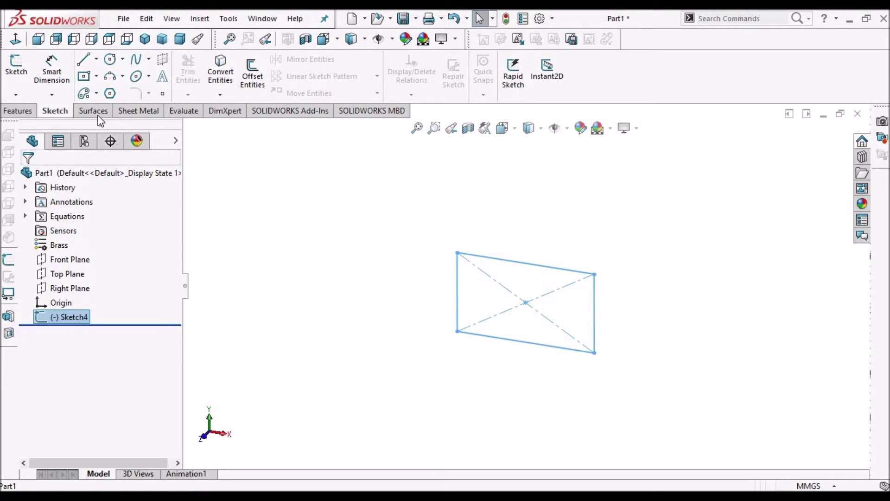
# Step: Make a planar surface from Sketch4 and thicken it 2.0 mm into a slab
pyautogui.click(98, 112)
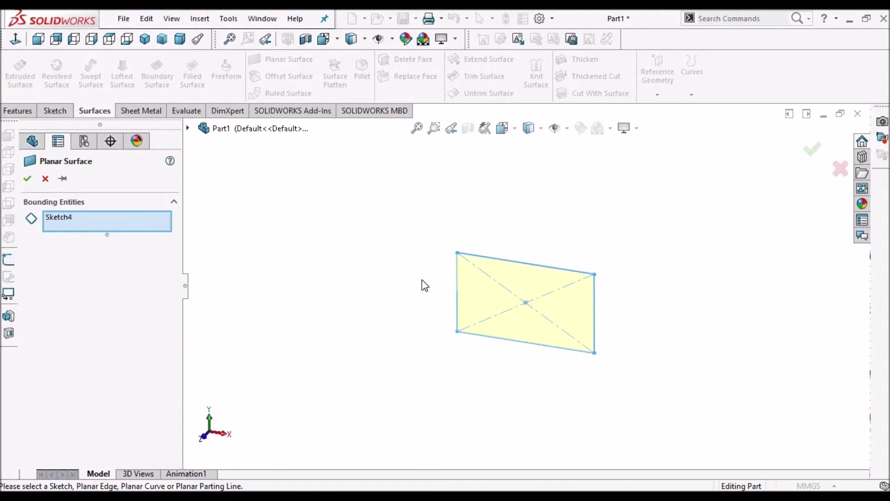
pyautogui.click(28, 179)
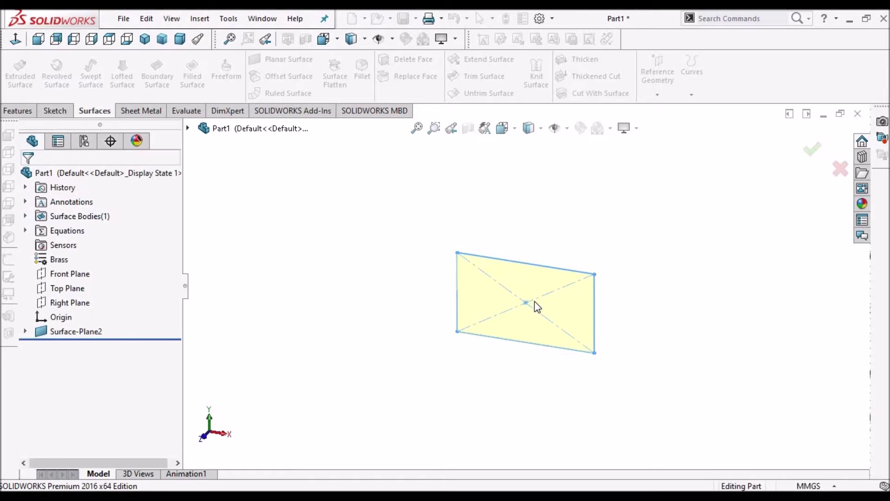
pyautogui.scroll(-1, 603, 311)
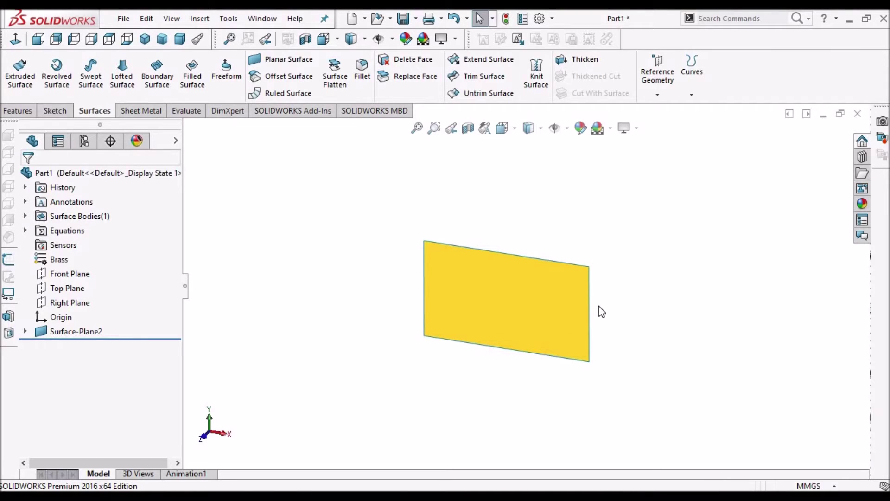
pyautogui.click(592, 61)
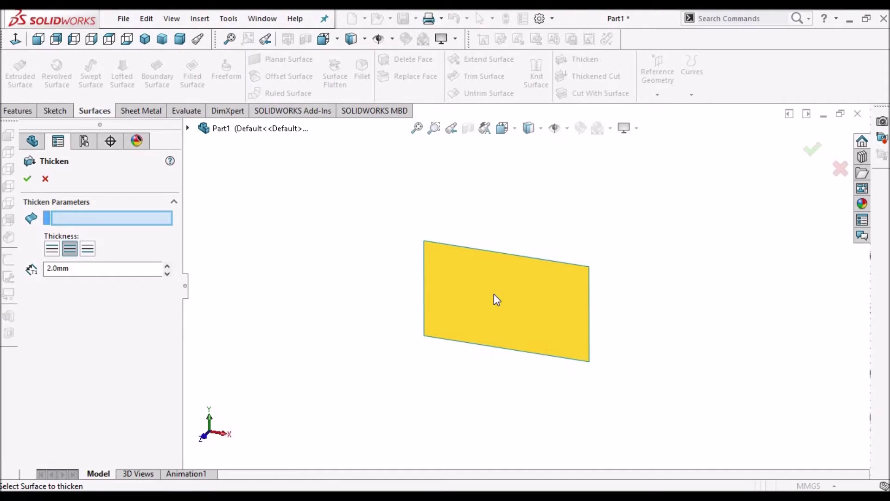
pyautogui.click(503, 280)
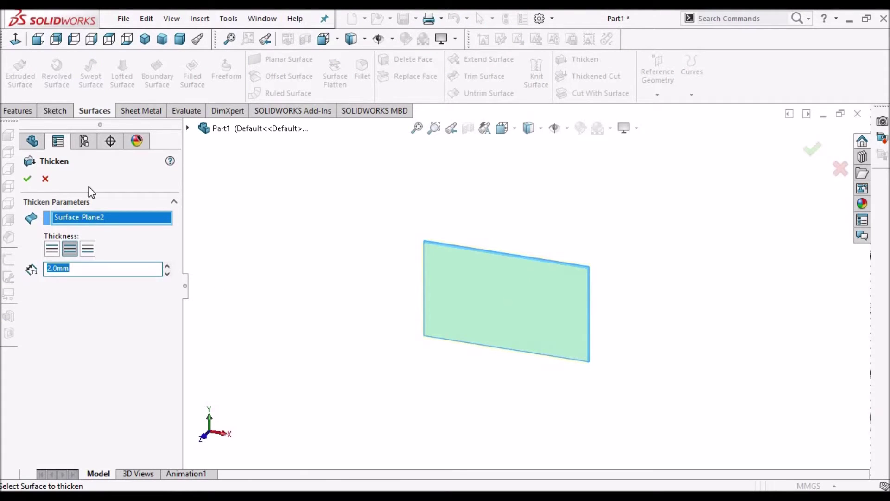
pyautogui.click(32, 179)
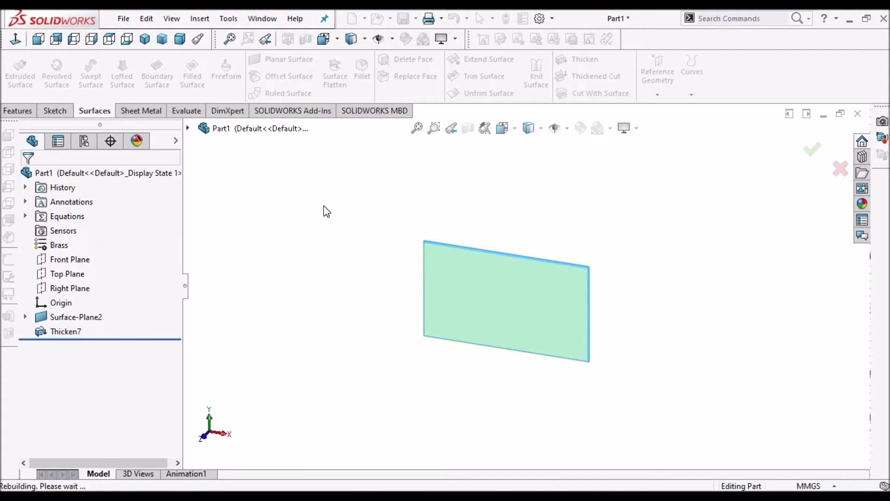
# Step: View the slab edge-on, then undo the slab and planar surface
pyautogui.moveTo(457, 301); pyautogui.dragTo(453, 349, button='middle')
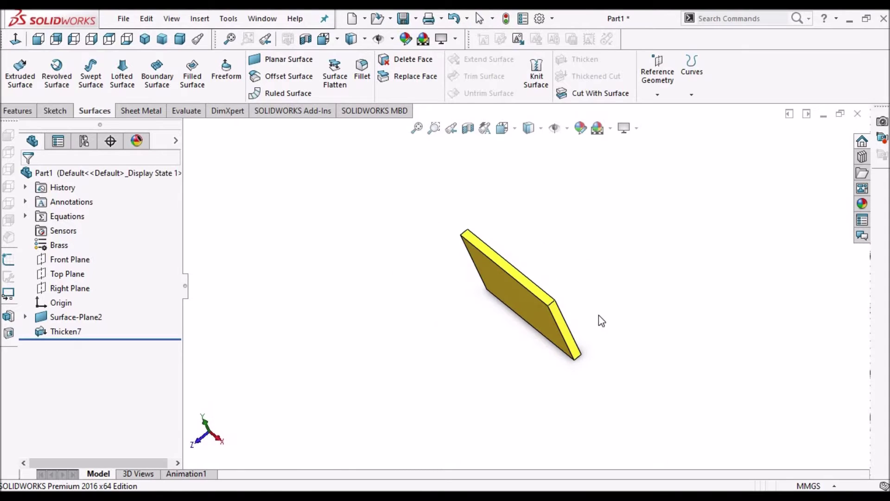
pyautogui.scroll(-3, 508, 295)
pyautogui.hotkey('ctrl', 'z')
pyautogui.hotkey('ctrl', 'z')
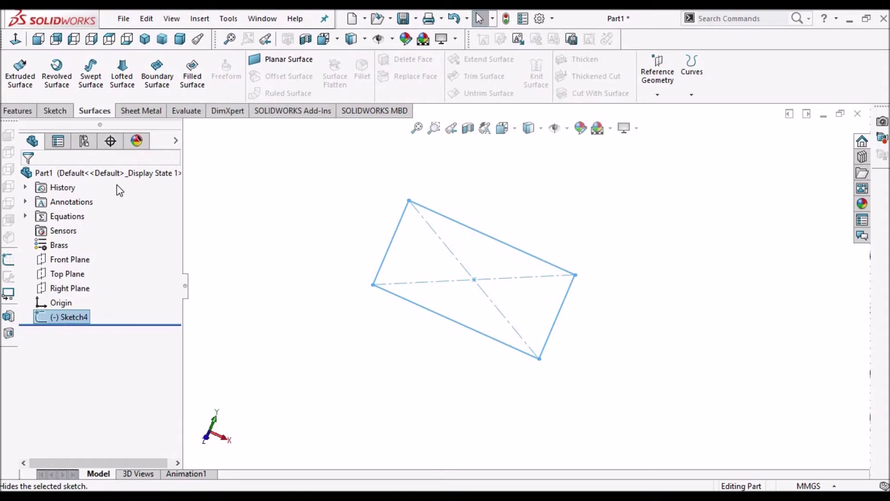
# Step: Extrude the rectangle 86.0 mm into an open-ended rectangular surface tube
pyautogui.click(20, 74)
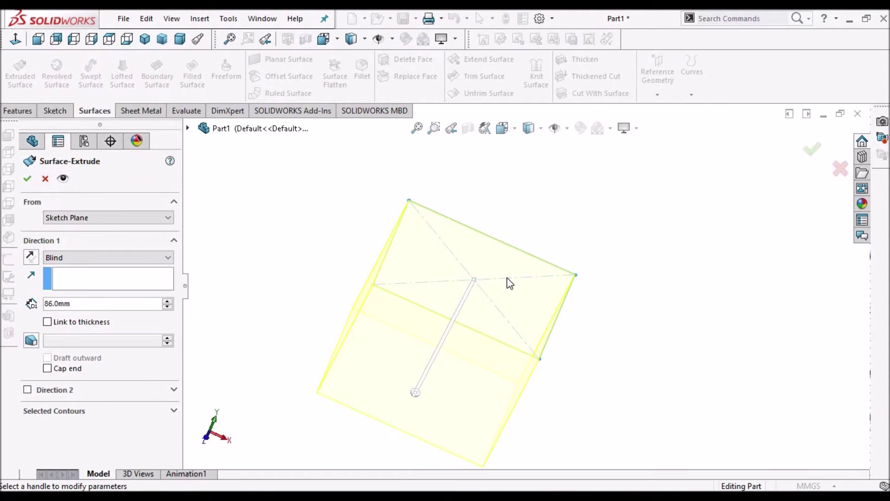
pyautogui.click(27, 179)
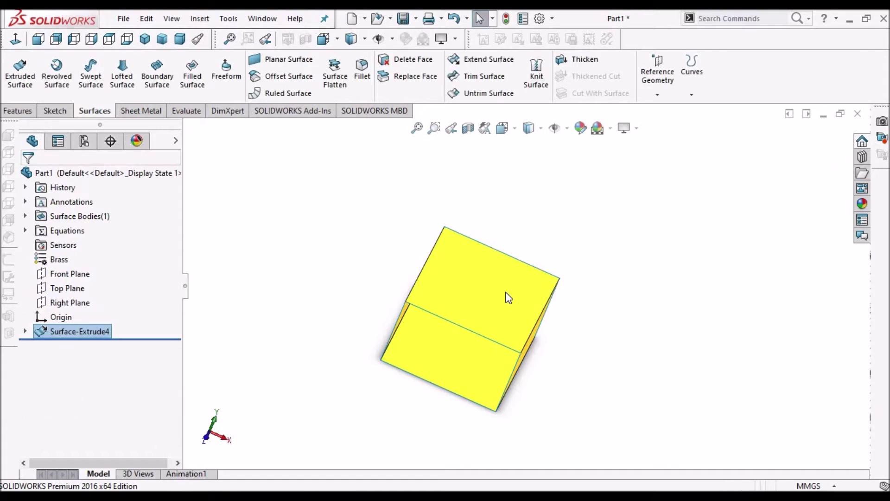
pyautogui.moveTo(535, 246); pyautogui.dragTo(557, 235, button='middle')
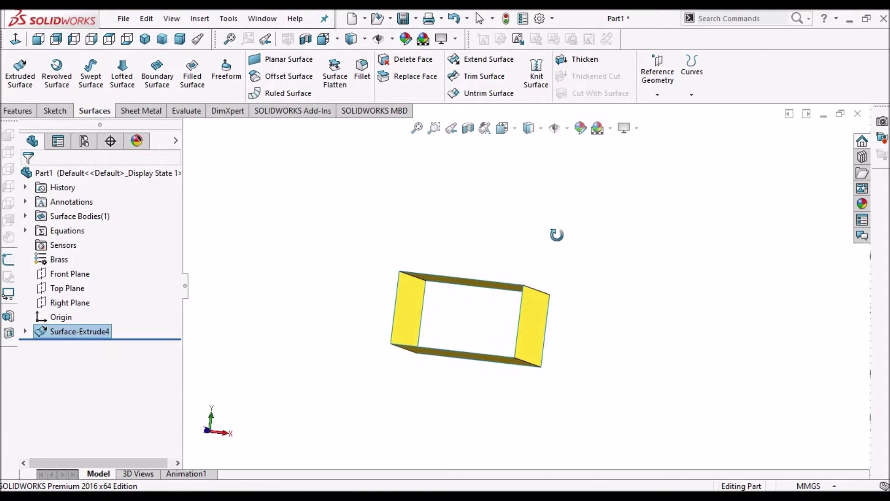
# Step: Cap one open end with Surface-Fill3 bounded by its four edges
pyautogui.click(286, 60)
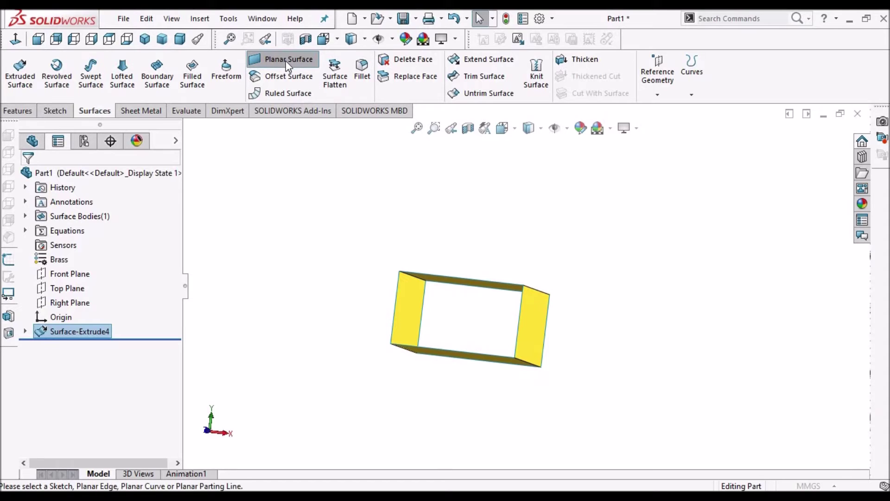
pyautogui.click(45, 178)
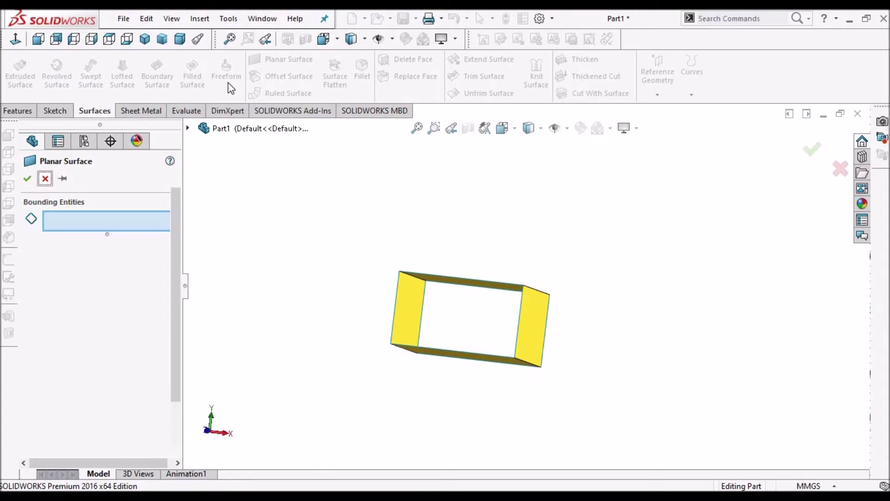
pyautogui.click(192, 80)
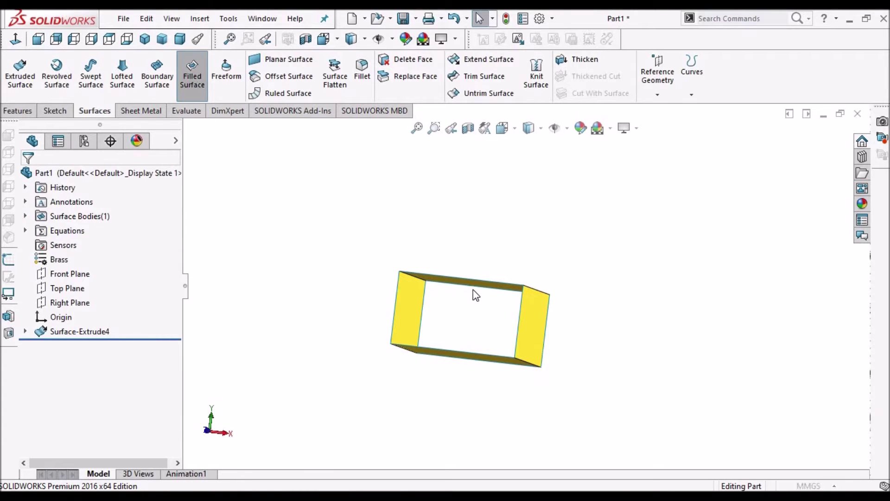
pyautogui.scroll(-3, 473, 289)
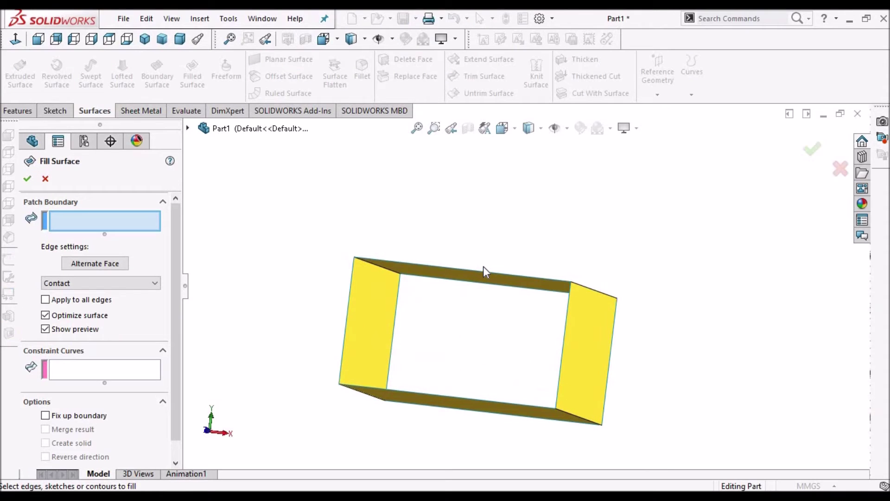
pyautogui.click(483, 270)
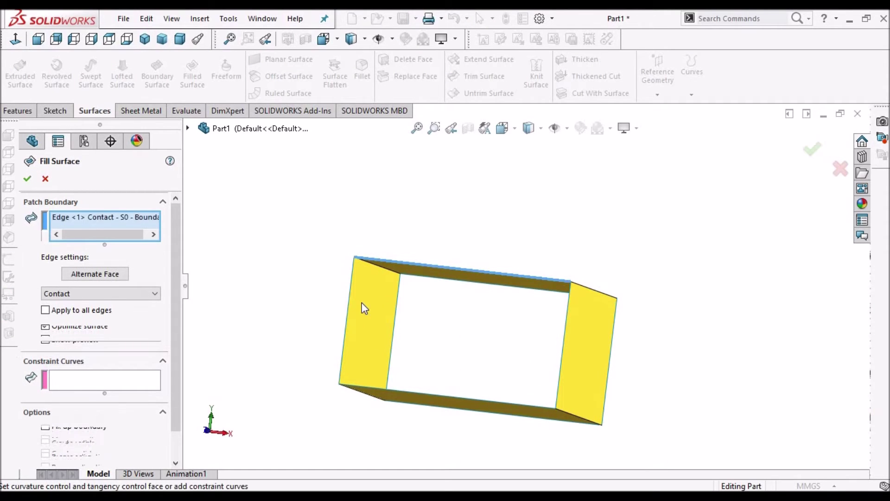
pyautogui.click(349, 303)
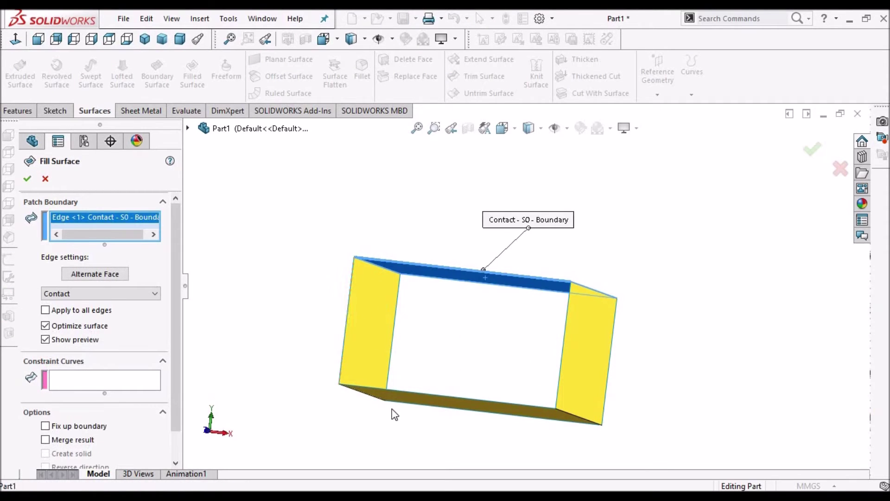
pyautogui.click(428, 393)
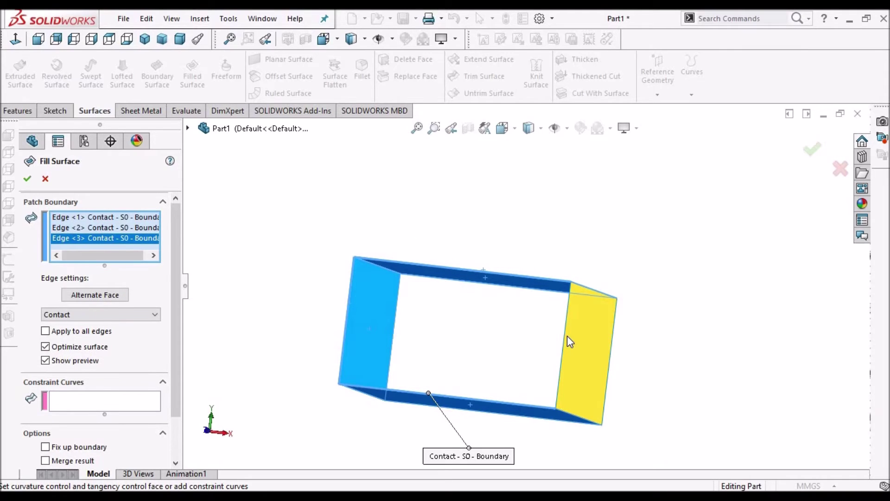
pyautogui.click(564, 333)
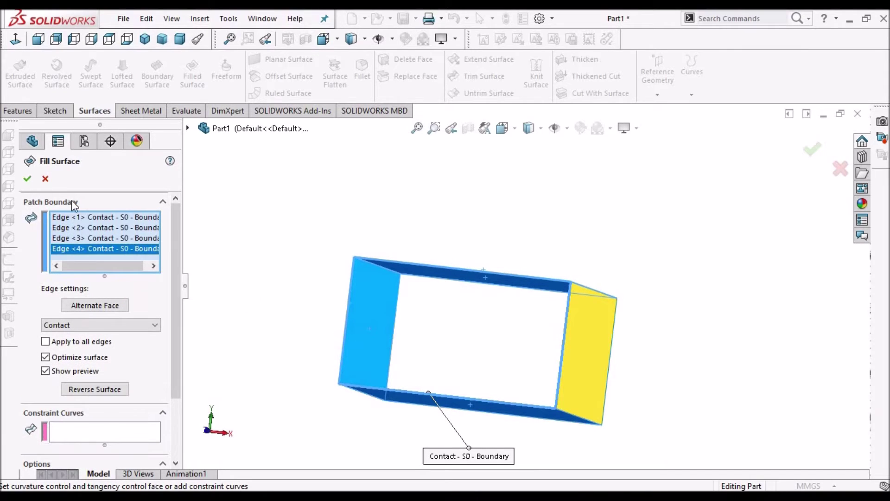
pyautogui.click(27, 181)
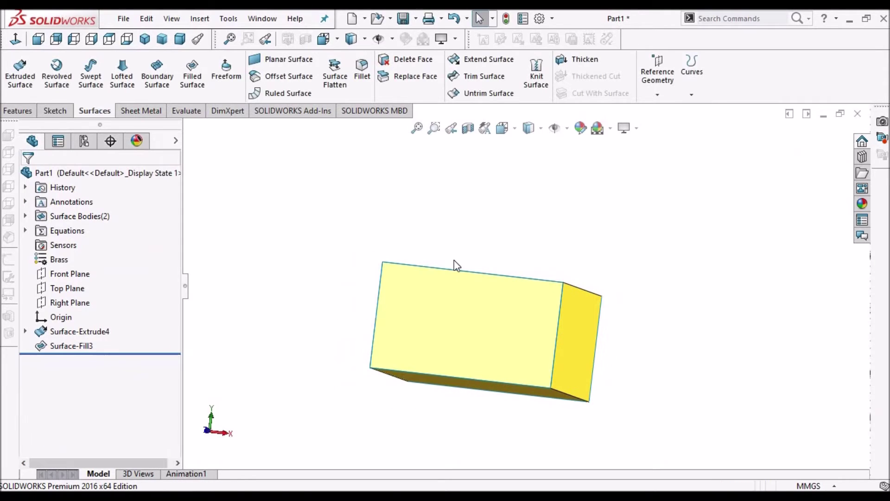
pyautogui.moveTo(343, 282); pyautogui.dragTo(296, 257, button='middle')
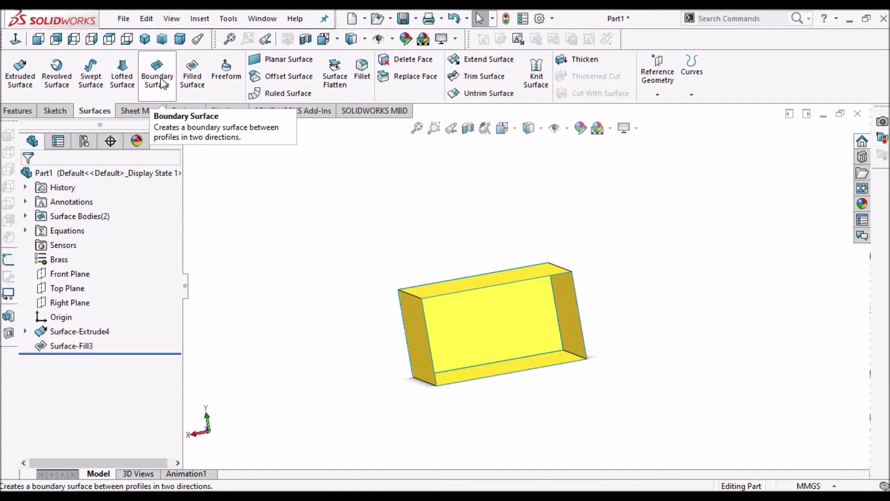
pyautogui.click(193, 78)
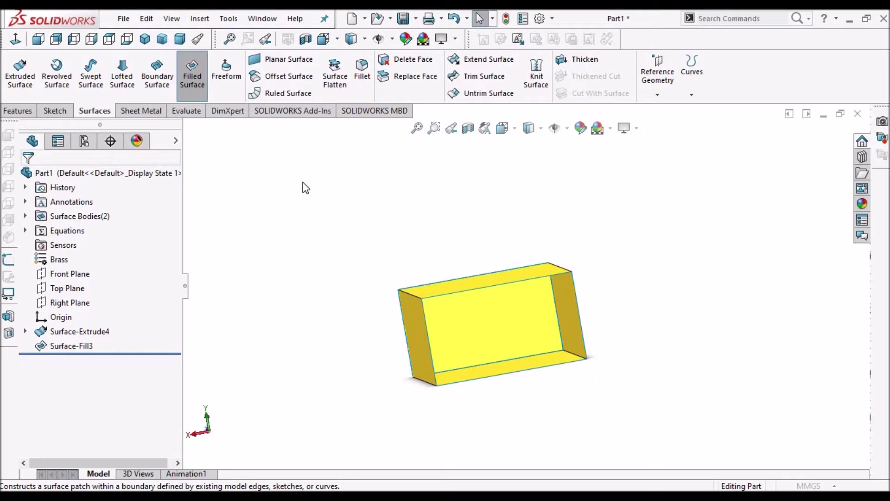
# Step: Fill the other open end using its top, left, bottom and right edges as the boundary
pyautogui.click(511, 284)
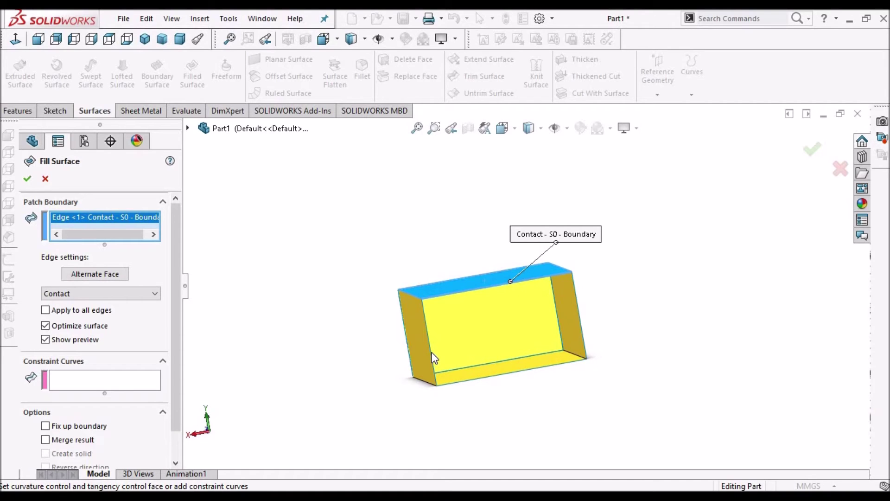
pyautogui.moveTo(446, 323); pyautogui.dragTo(323, 358, button='middle')
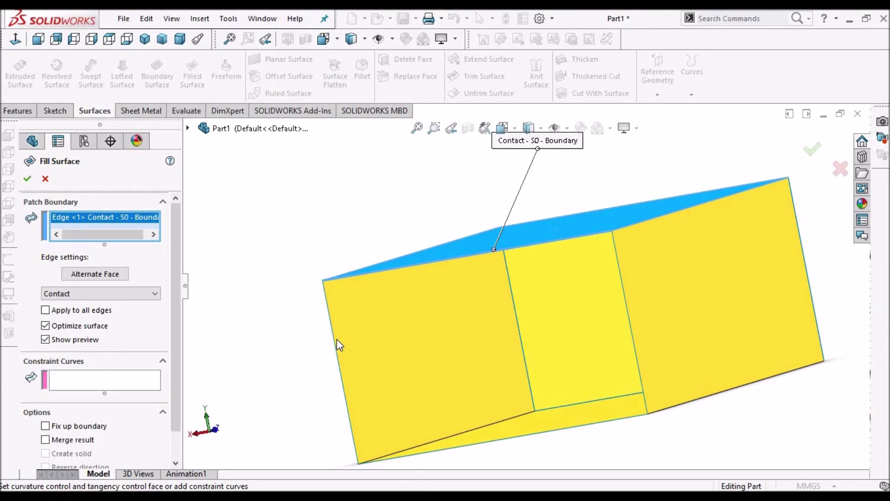
pyautogui.click(334, 340)
pyautogui.moveTo(358, 354); pyautogui.dragTo(526, 370, button='middle')
pyautogui.click(528, 358)
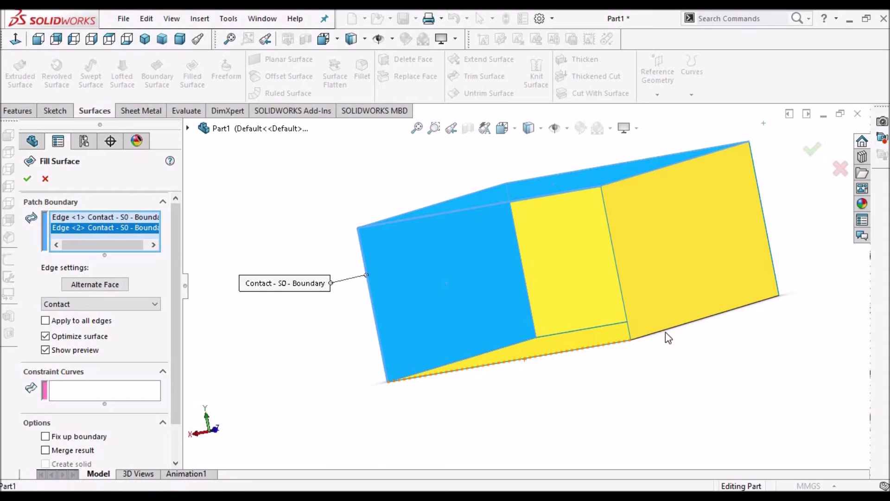
pyautogui.click(621, 288)
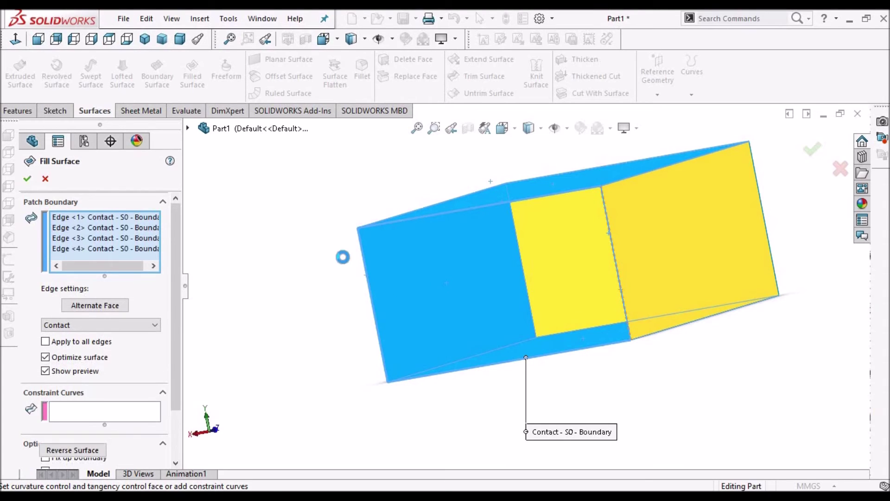
pyautogui.click(29, 181)
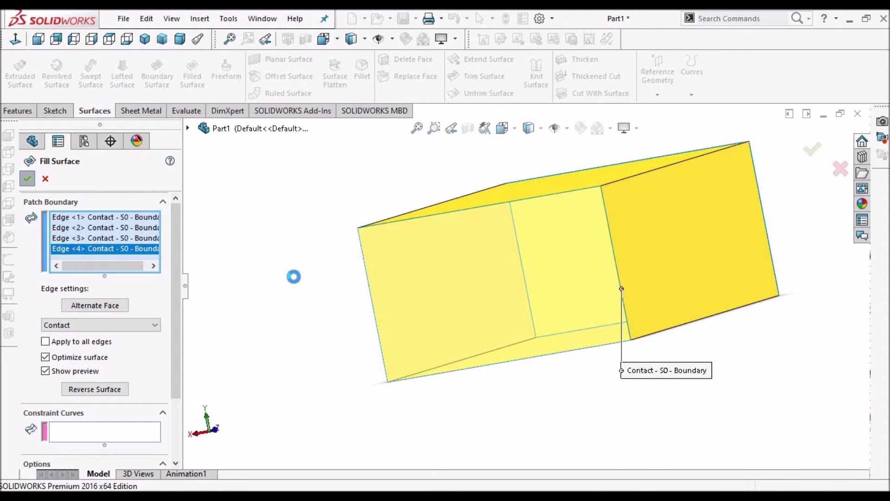
# Step: Knit Surface-Extrude4, Surface-Fill4 and Surface-Fill3 into Surface-Knit2
pyautogui.moveTo(541, 281); pyautogui.dragTo(645, 244, button='middle')
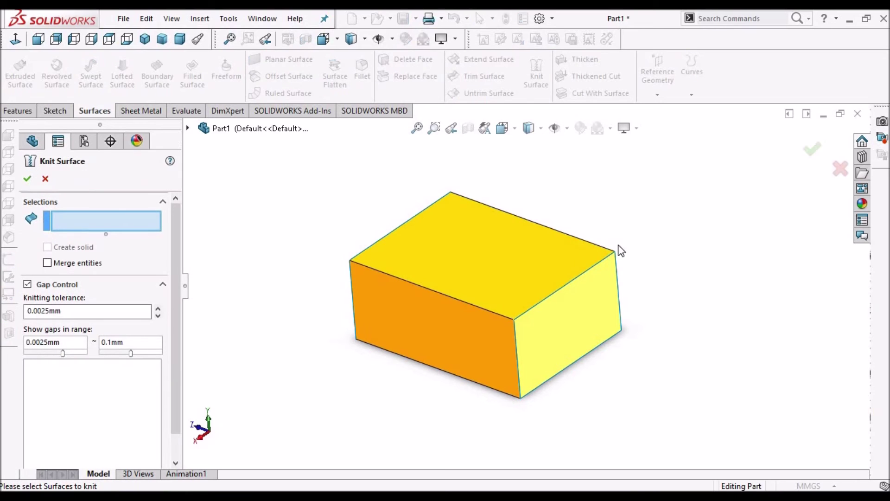
pyautogui.click(520, 273)
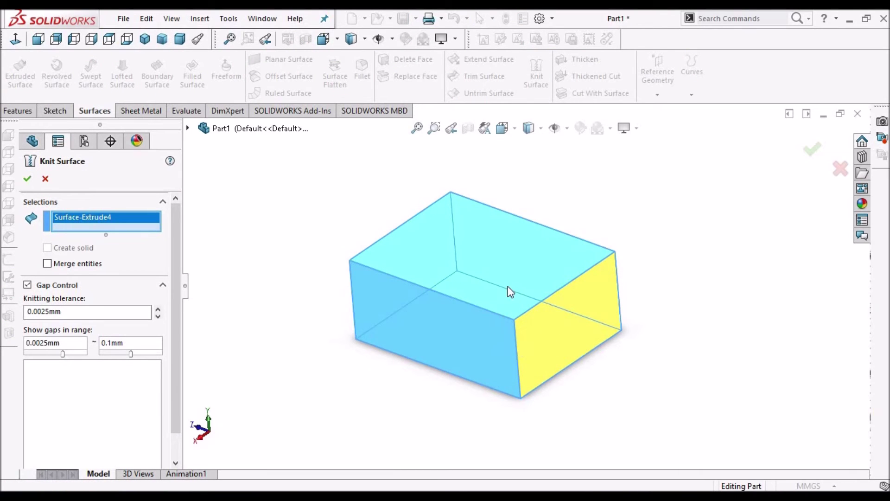
pyautogui.click(473, 221)
pyautogui.moveTo(520, 244); pyautogui.dragTo(541, 258, button='middle')
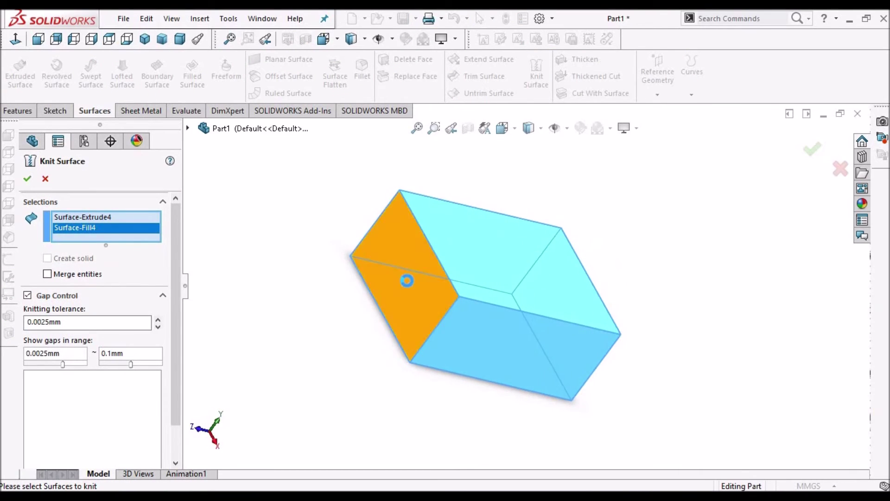
pyautogui.click(384, 290)
pyautogui.click(27, 180)
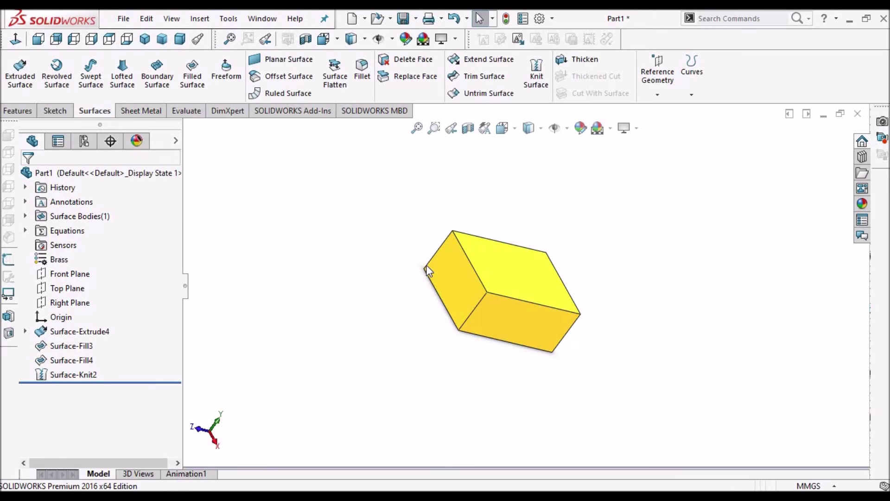
# Step: Edit Surface-Knit2 to switch on Merge entities for its three surfaces
pyautogui.moveTo(497, 241); pyautogui.dragTo(349, 280, button='middle')
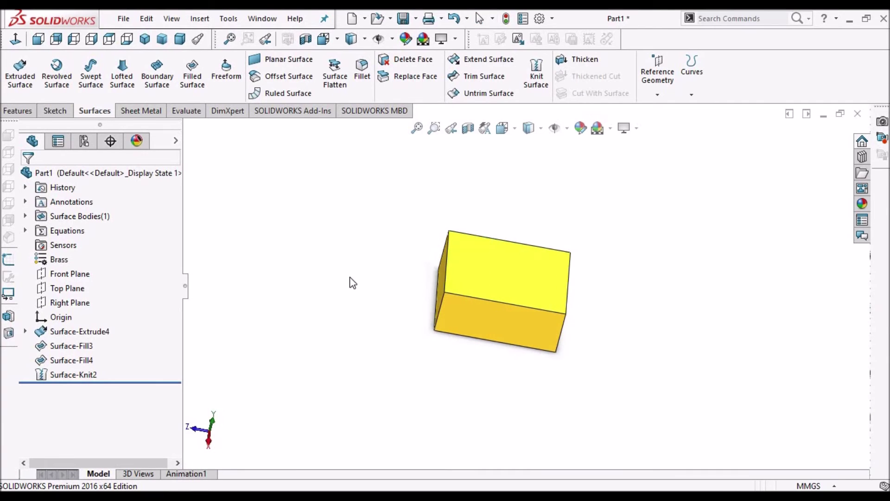
pyautogui.rightClick(83, 374)
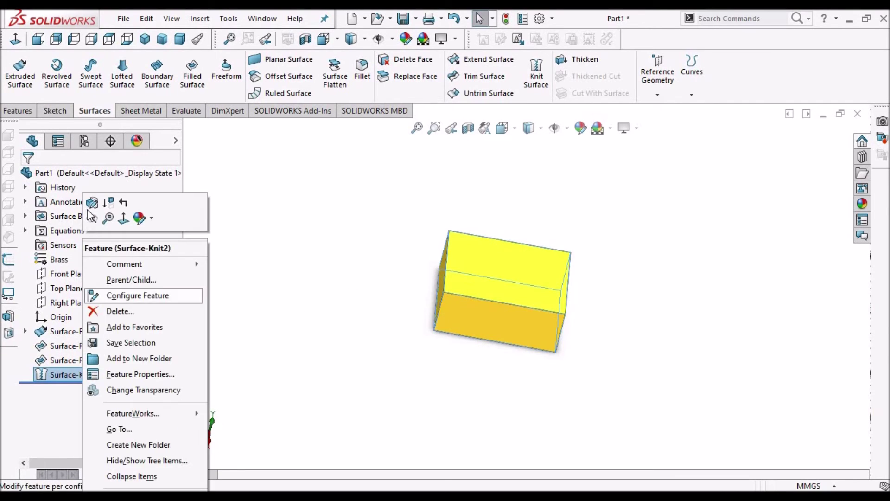
pyautogui.click(89, 201)
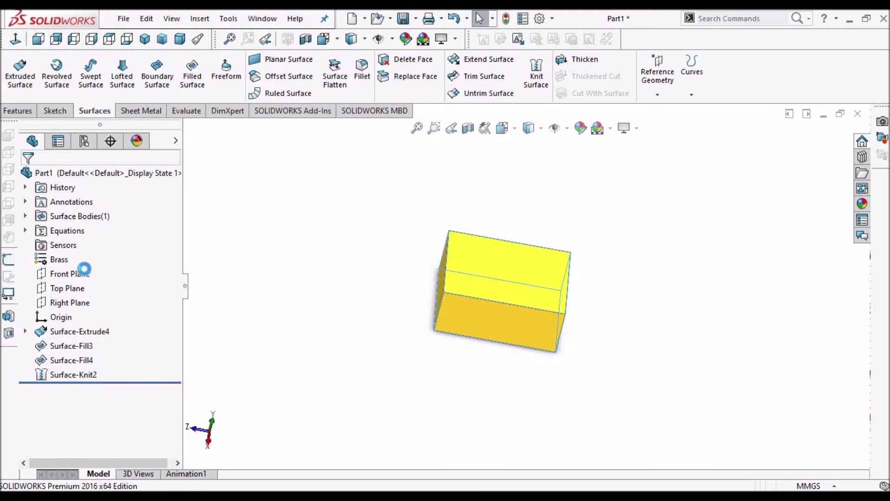
pyautogui.click(47, 279)
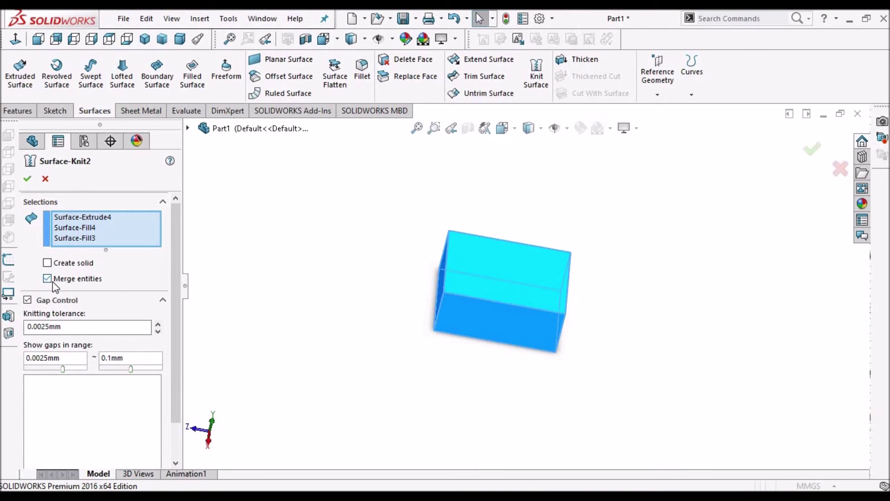
pyautogui.click(27, 178)
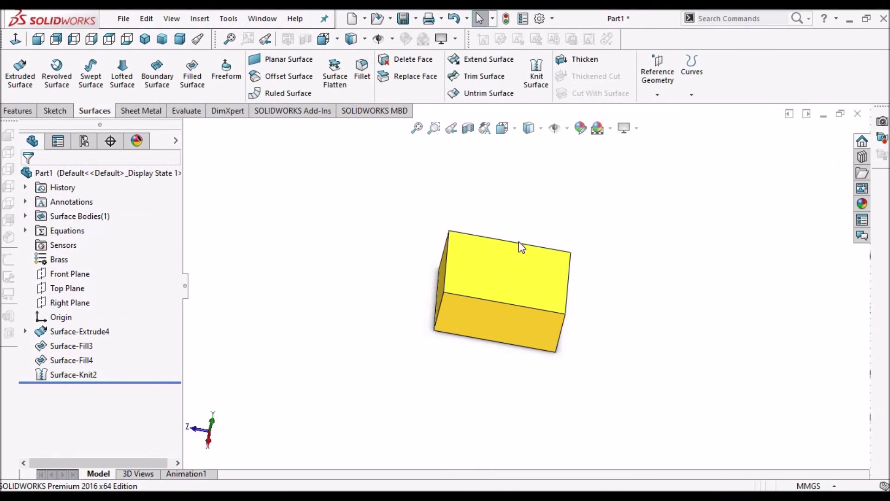
# Step: Thicken the knitted box Surface-Knit2 into a body with 2.0mm walls
pyautogui.click(584, 59)
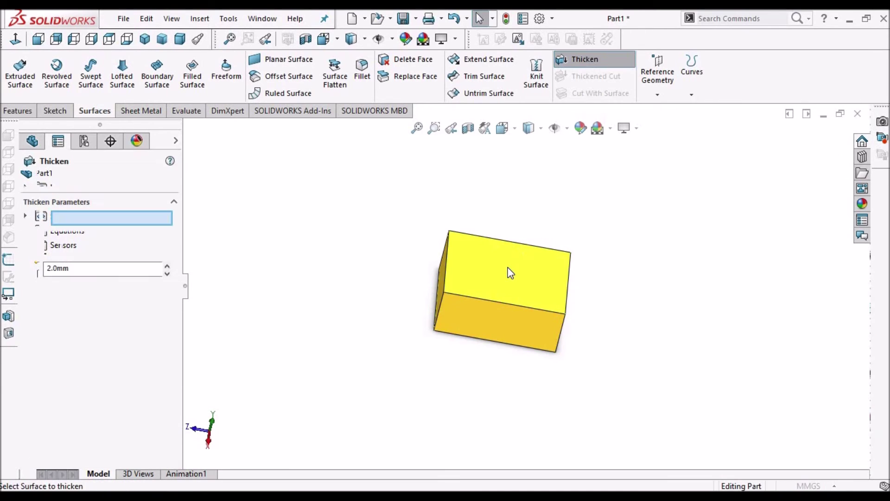
pyautogui.click(510, 274)
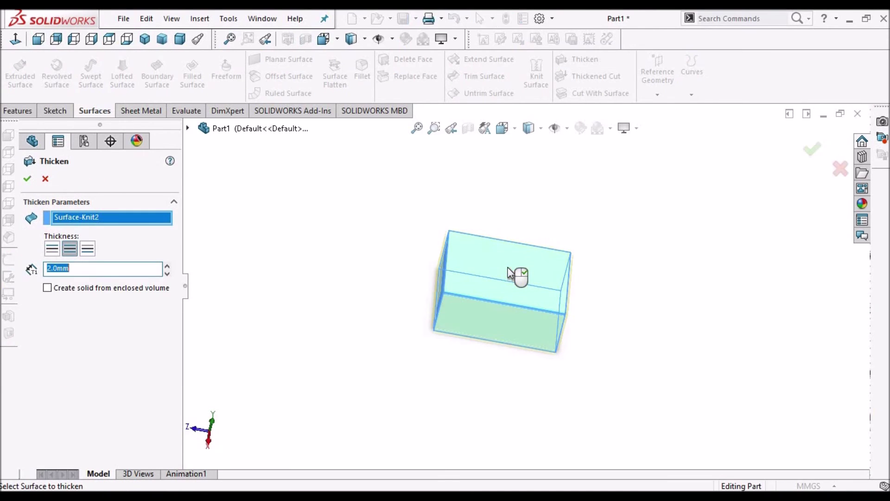
pyautogui.click(27, 179)
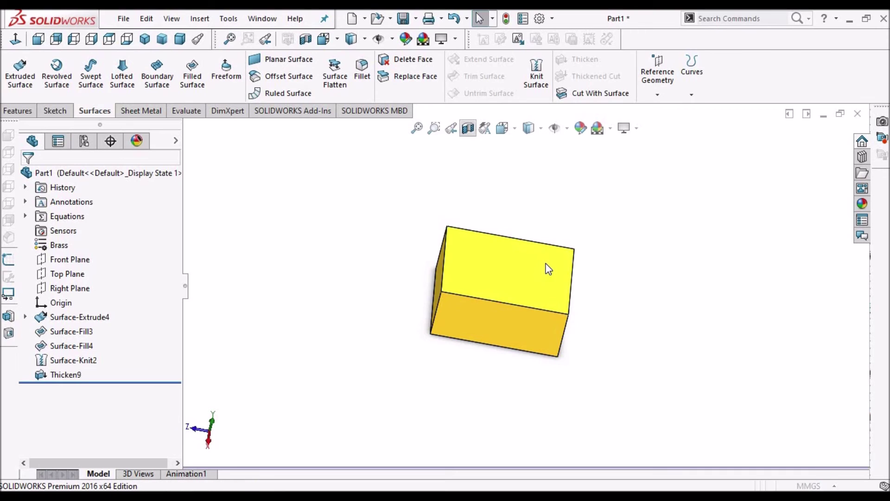
# Step: Apply a Front Plane section view and orbit the cut box to inspect its thin walls
pyautogui.moveTo(588, 278); pyautogui.dragTo(609, 280, button='middle')
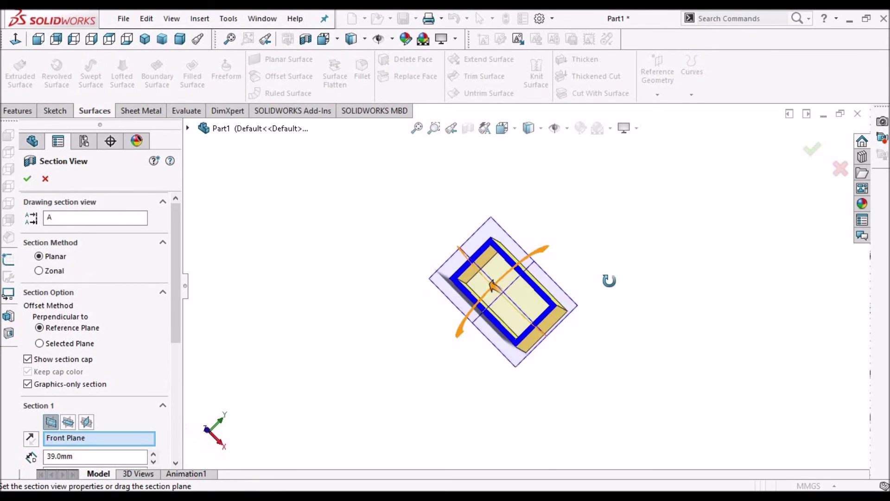
pyautogui.scroll(-5, 541, 284)
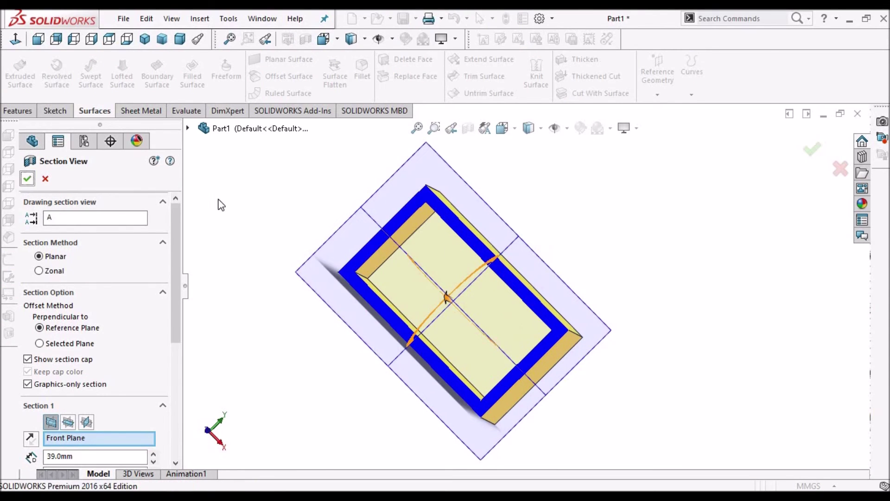
pyautogui.press('Return')
pyautogui.scroll(-6, 503, 297)
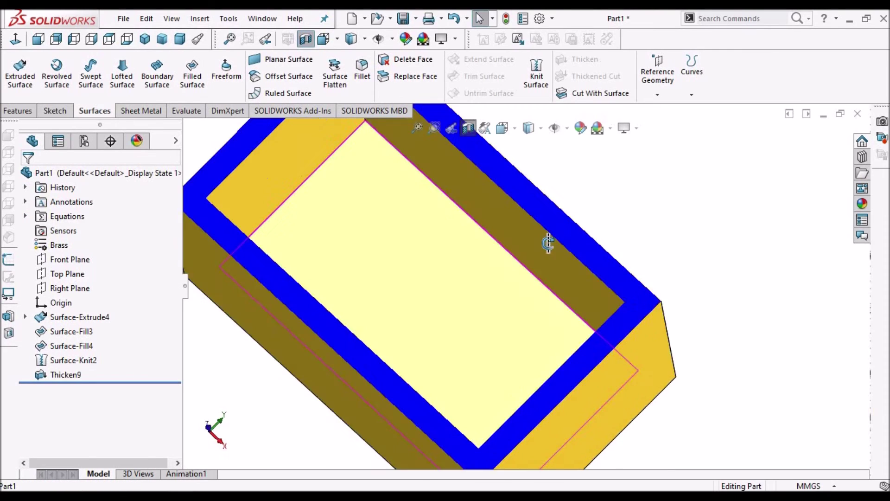
pyautogui.scroll(8, 530, 304)
pyautogui.moveTo(553, 328); pyautogui.dragTo(473, 130, button='middle')
pyautogui.scroll(3, 538, 255)
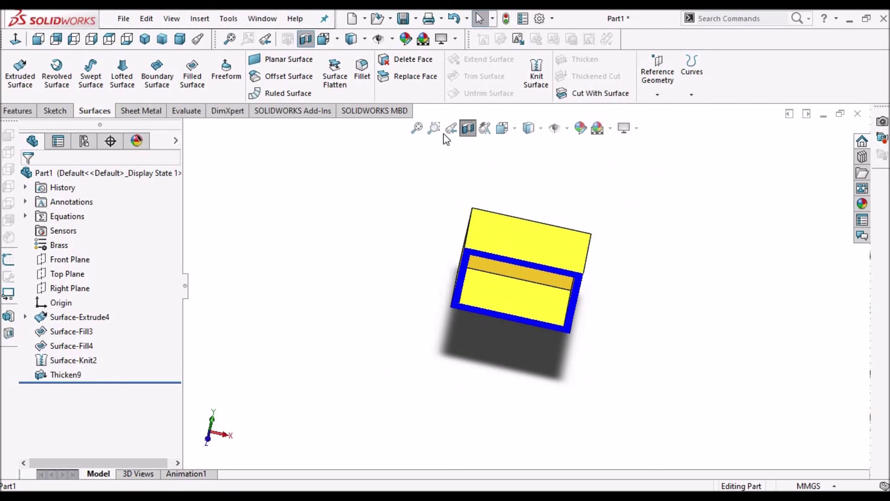
# Step: Turn off the section view and delete the Thicken9 feature
pyautogui.click(469, 130)
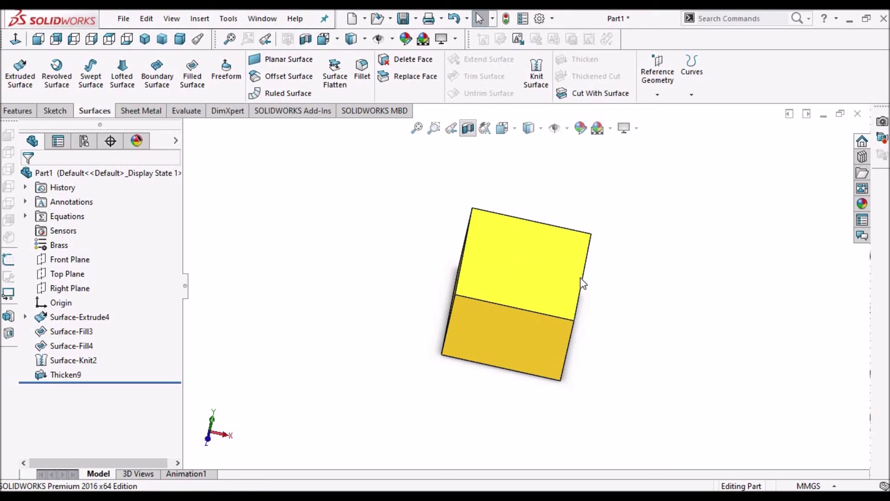
pyautogui.click(63, 376)
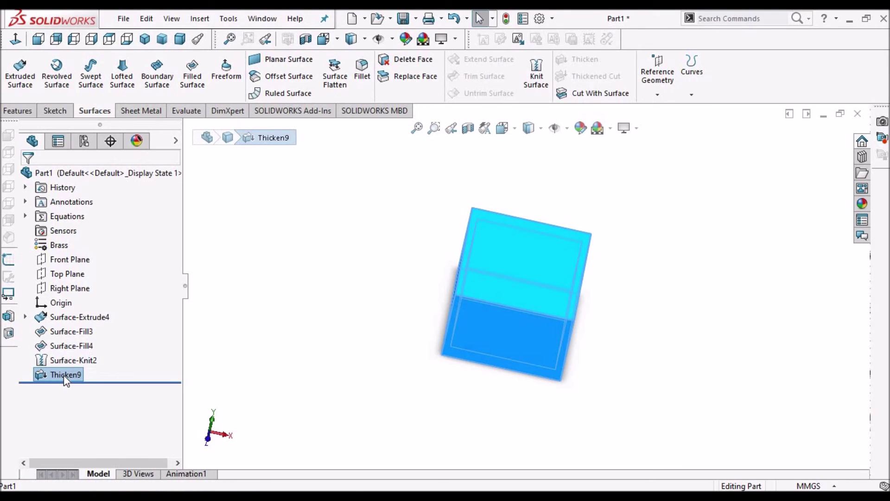
pyautogui.rightClick(63, 375)
pyautogui.click(98, 312)
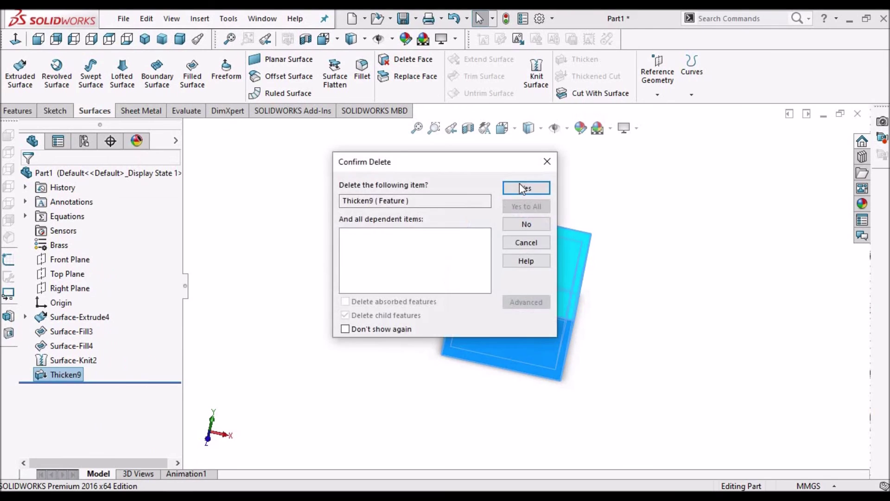
pyautogui.press('Return')
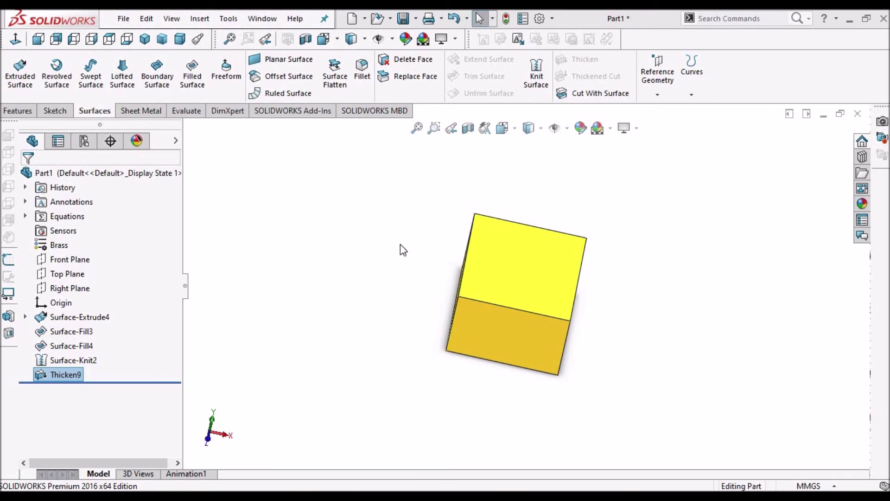
# Step: Edit Surface-Knit2 and enable Create solid so the knit becomes a solid body
pyautogui.click(74, 374)
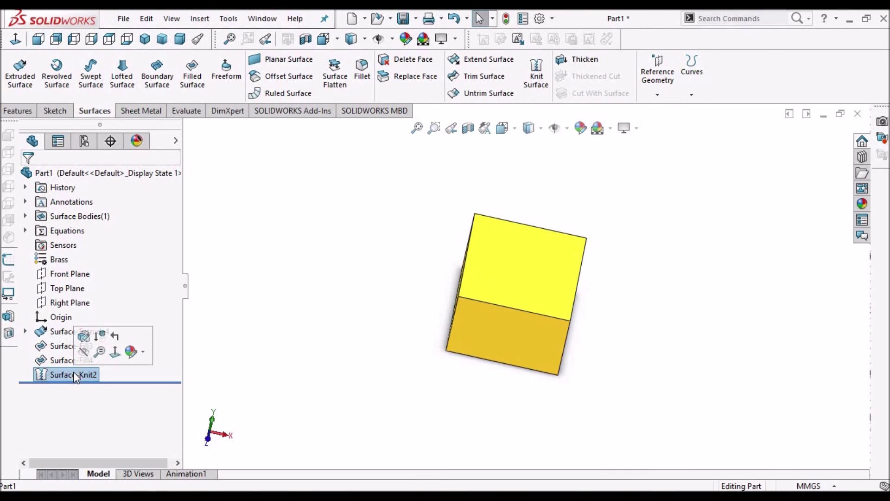
pyautogui.click(84, 336)
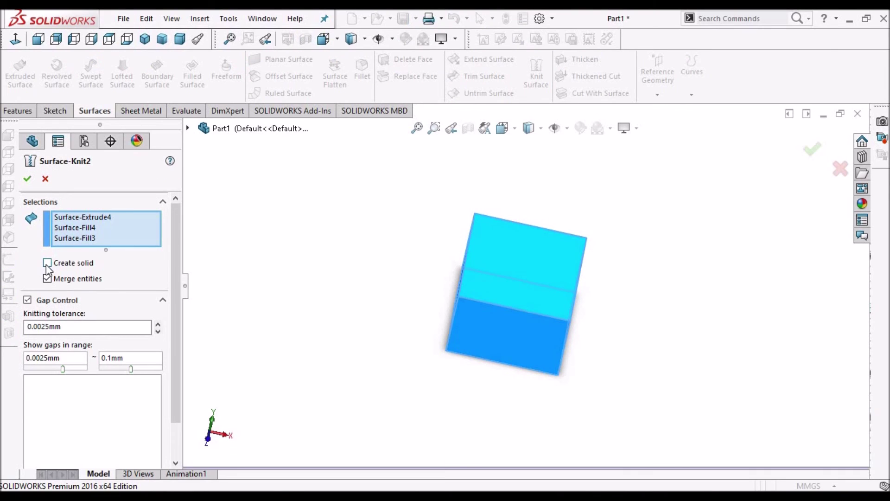
pyautogui.click(52, 266)
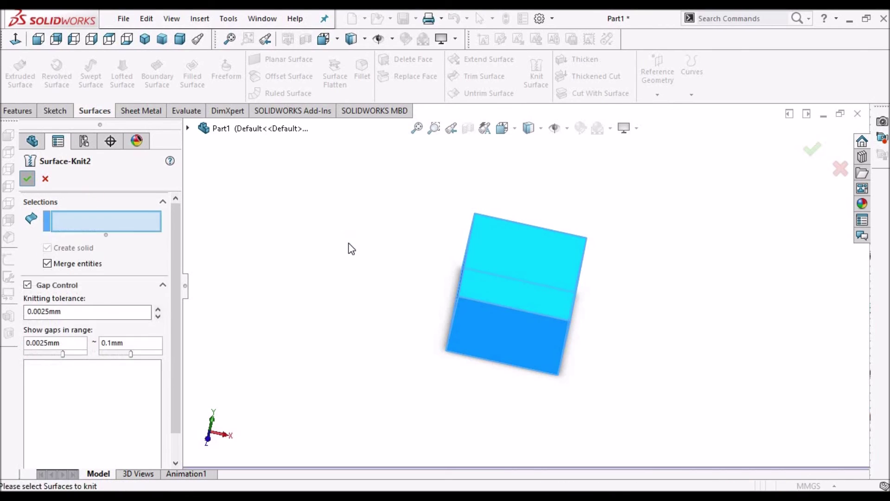
pyautogui.scroll(-2, 586, 309)
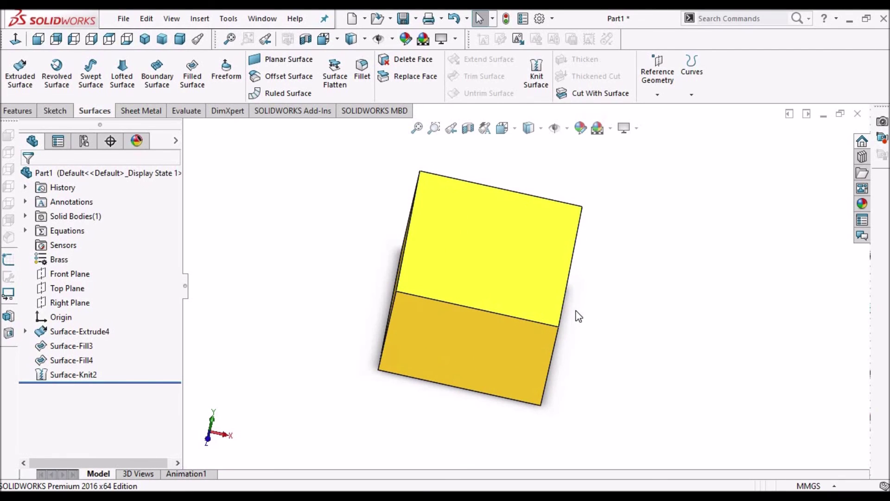
pyautogui.moveTo(577, 318); pyautogui.dragTo(478, 290, button='middle')
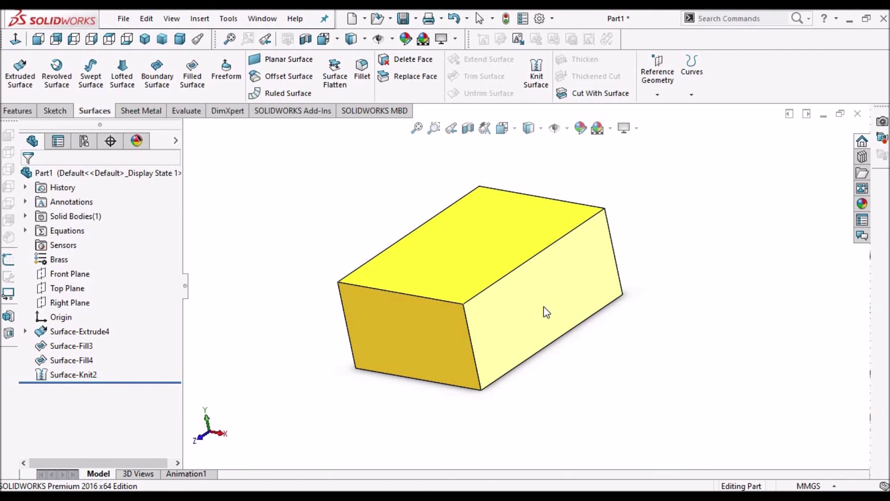
pyautogui.scroll(2, 547, 312)
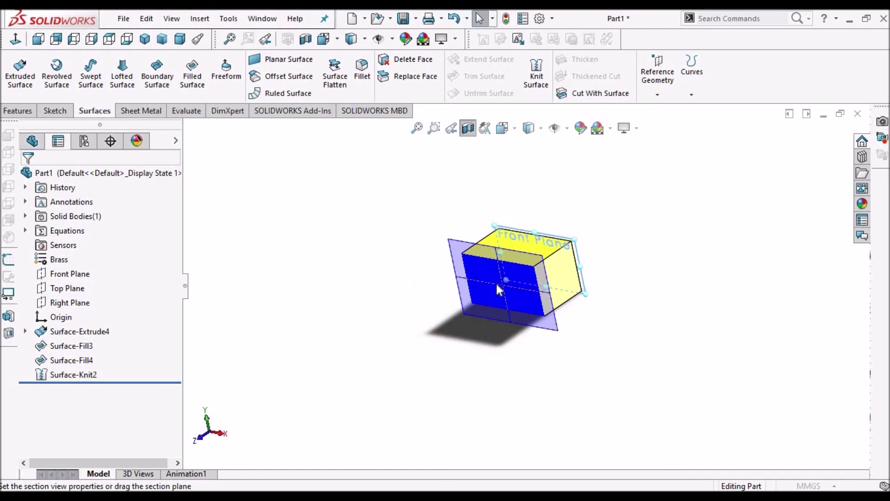
pyautogui.press('Escape')
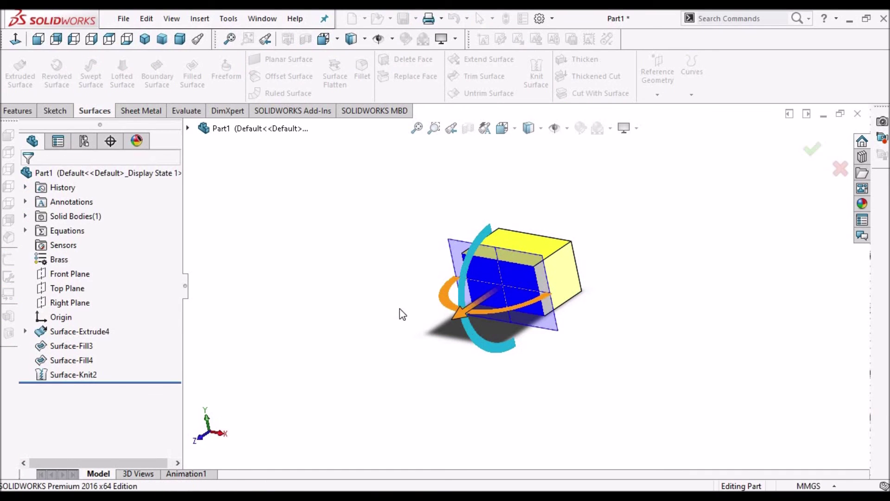
pyautogui.moveTo(541, 288); pyautogui.dragTo(502, 272, button='middle')
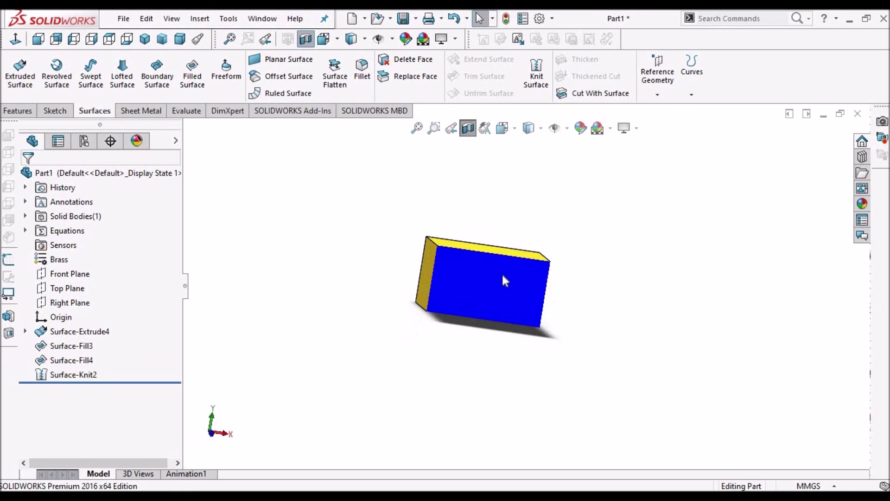
pyautogui.scroll(-3, 499, 277)
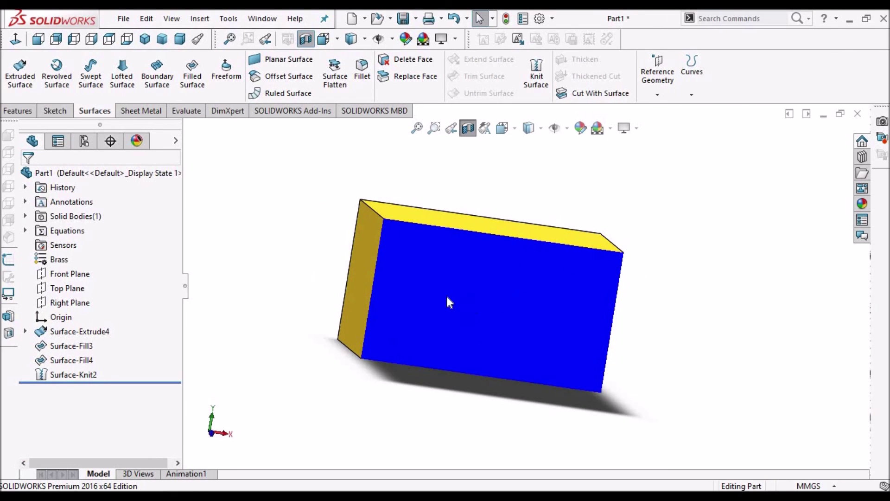
pyautogui.hotkey('ctrl', '7')
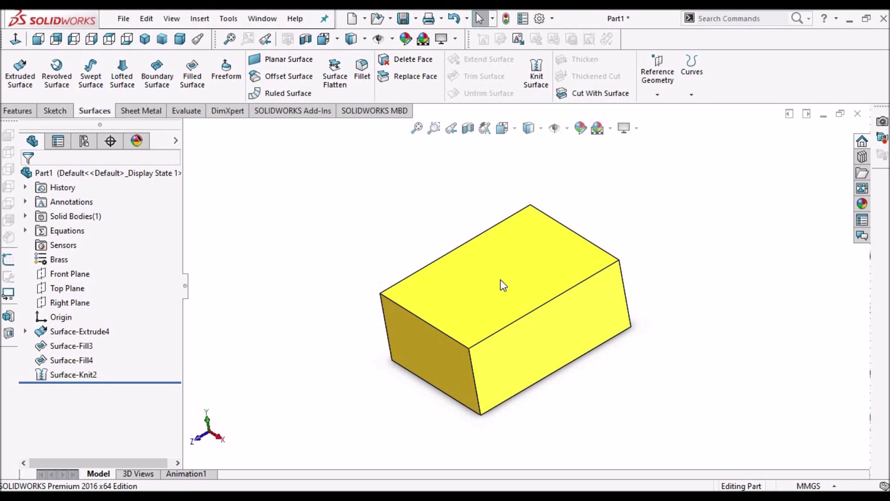